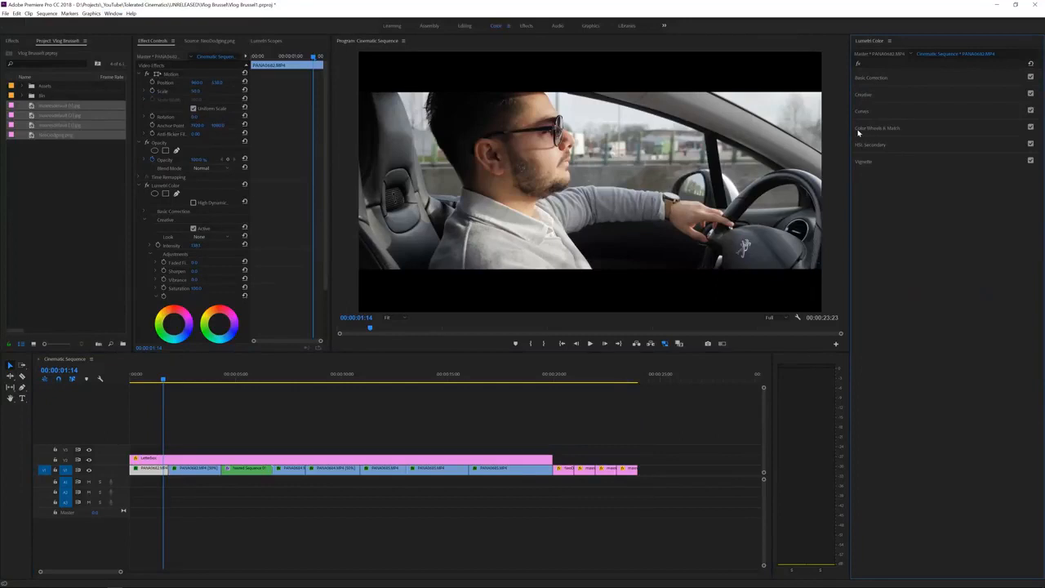
Expand the Color Wheels & Match section for the driving clip and turn on the comparison view
{"action": "left_click", "coordinate": [895, 131]}
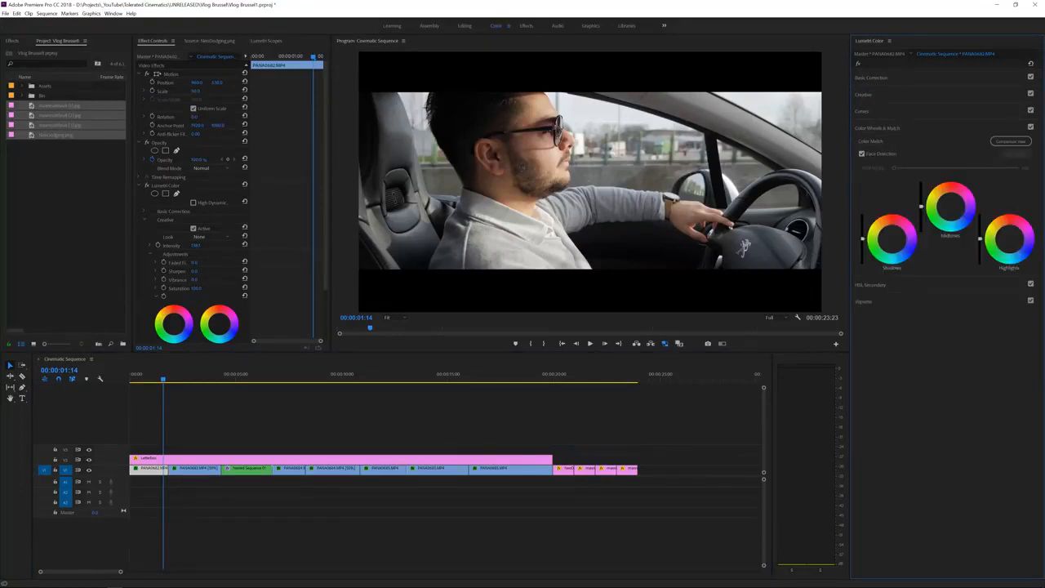
{"action": "left_click", "coordinate": [1005, 142]}
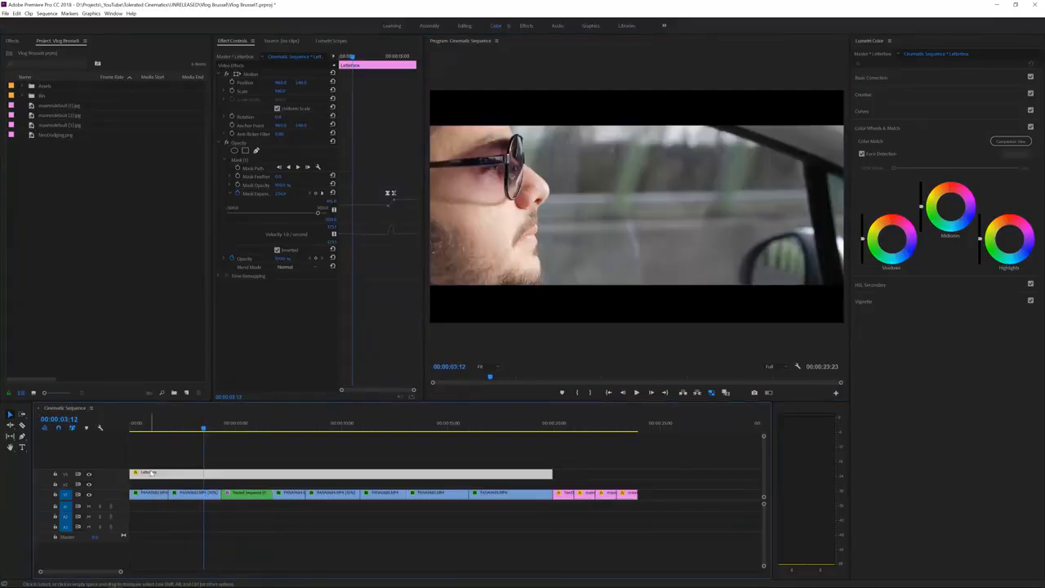
Create an adjustment layer with the default settings and lay it over all the video clips on V2, beneath the letterbox
{"action": "left_click", "coordinate": [174, 393]}
{"action": "left_click", "coordinate": [203, 430]}
{"action": "left_click", "coordinate": [535, 326]}
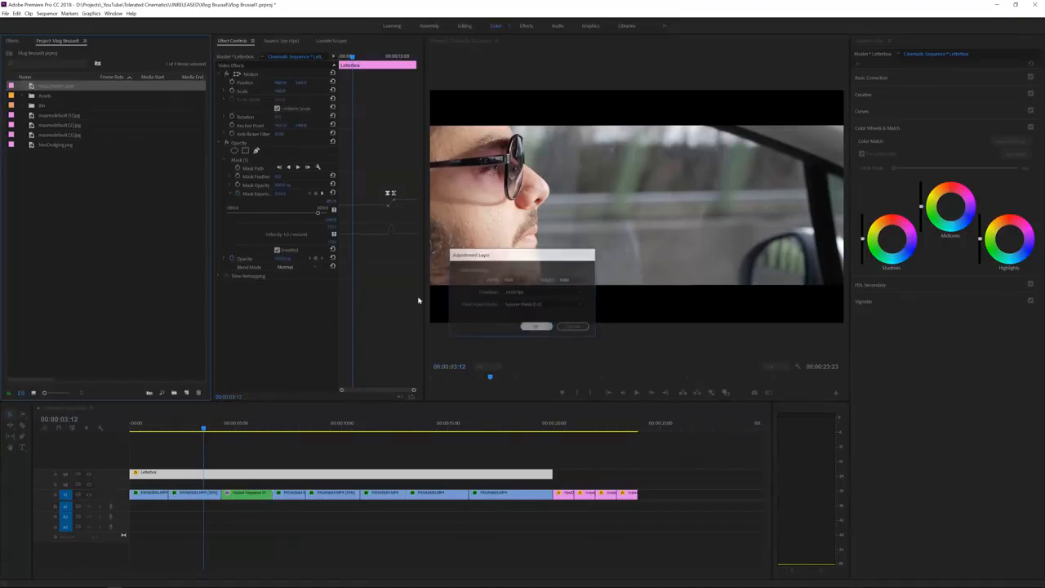
{"action": "left_click_drag", "start_coordinate": [91, 244], "coordinate": [552, 480]}
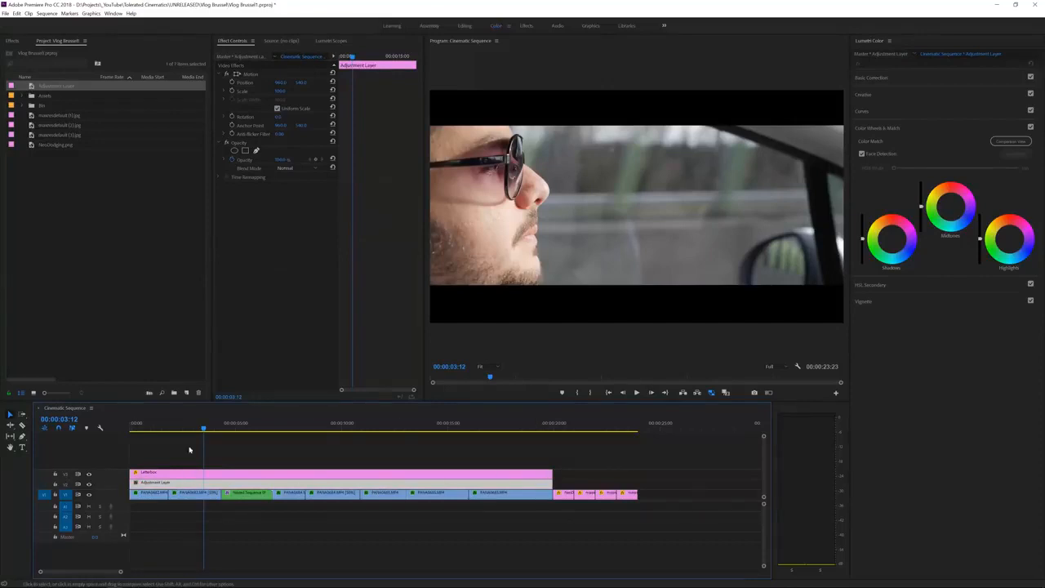
Turn on the comparison view, set the reference to the desert frame at 00:00:22:15, apply the color match, and check the driver shot
{"action": "left_click", "coordinate": [1010, 141]}
{"action": "mouse_move", "coordinate": [625, 272]}
{"action": "left_mouse_down"}
{"action": "mouse_move", "coordinate": [425, 278]}
{"action": "mouse_move", "coordinate": [622, 280]}
{"action": "left_mouse_up"}
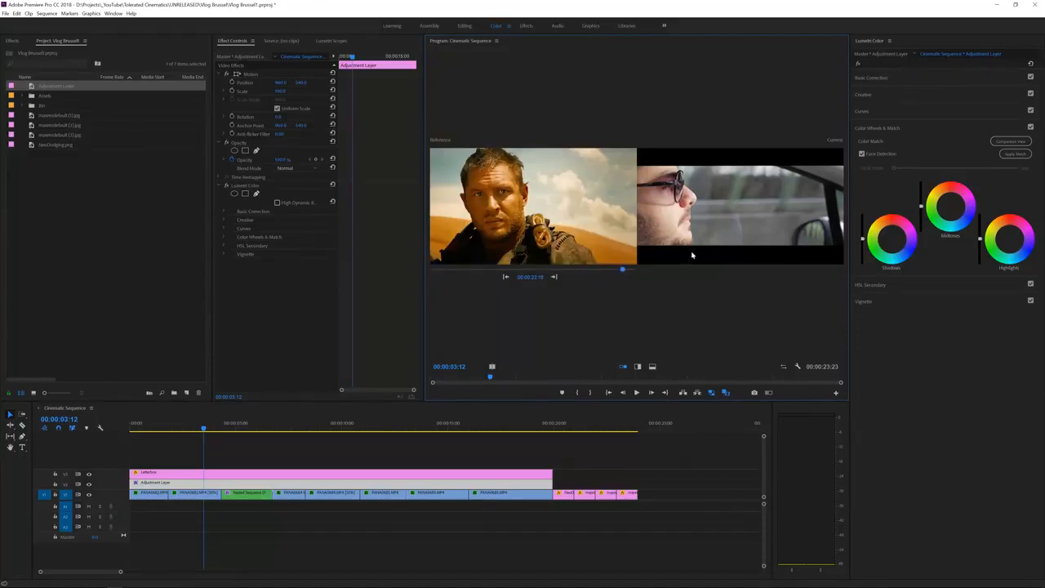
{"action": "left_click", "coordinate": [1020, 156]}
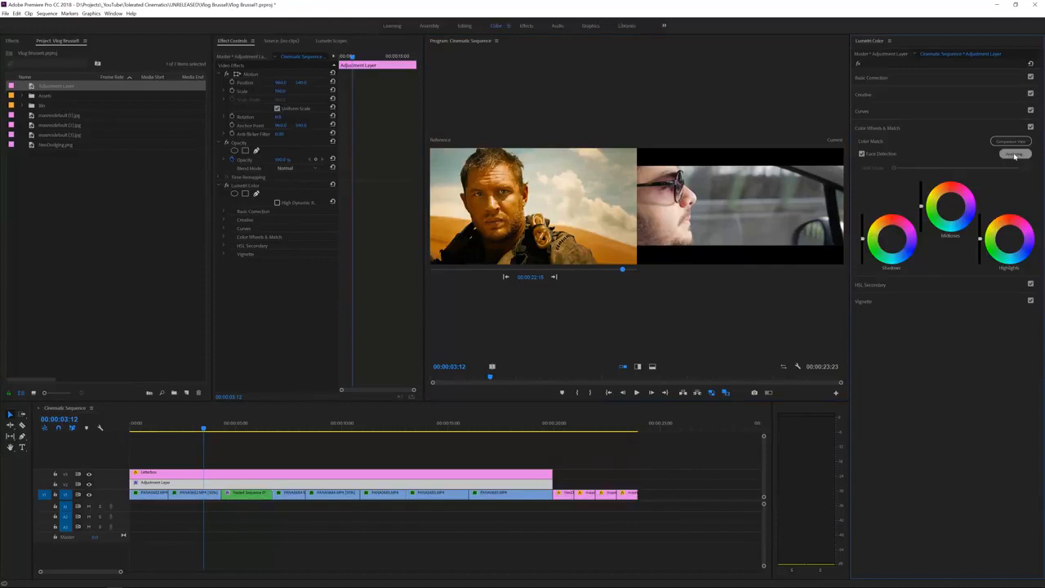
{"action": "left_click", "coordinate": [157, 424]}
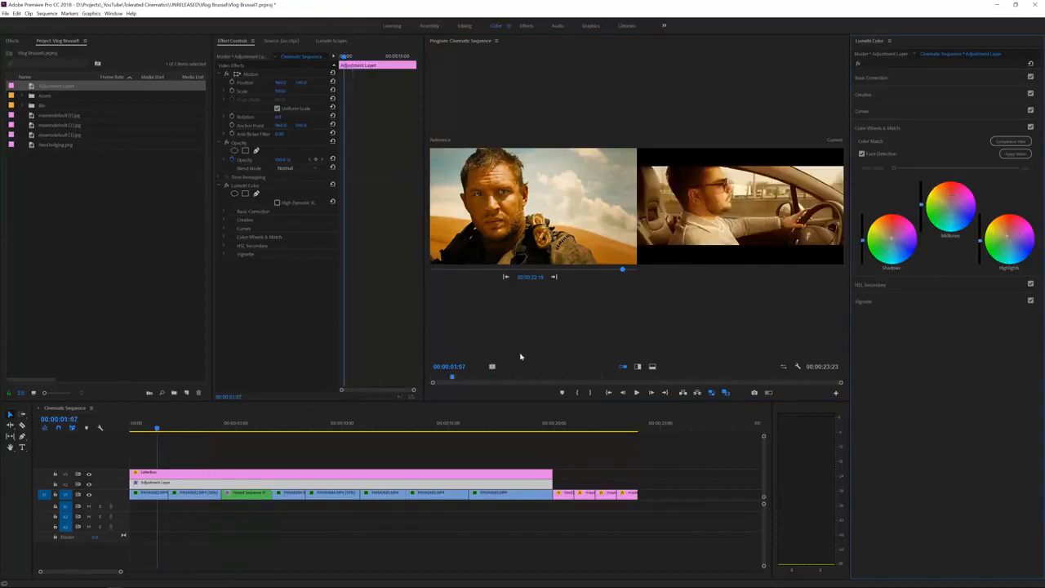
Enlarge the program monitor by narrowing the project and effect controls areas, and return the playhead to the sequence start
{"action": "left_click_drag", "start_coordinate": [418, 366], "coordinate": [321, 366]}
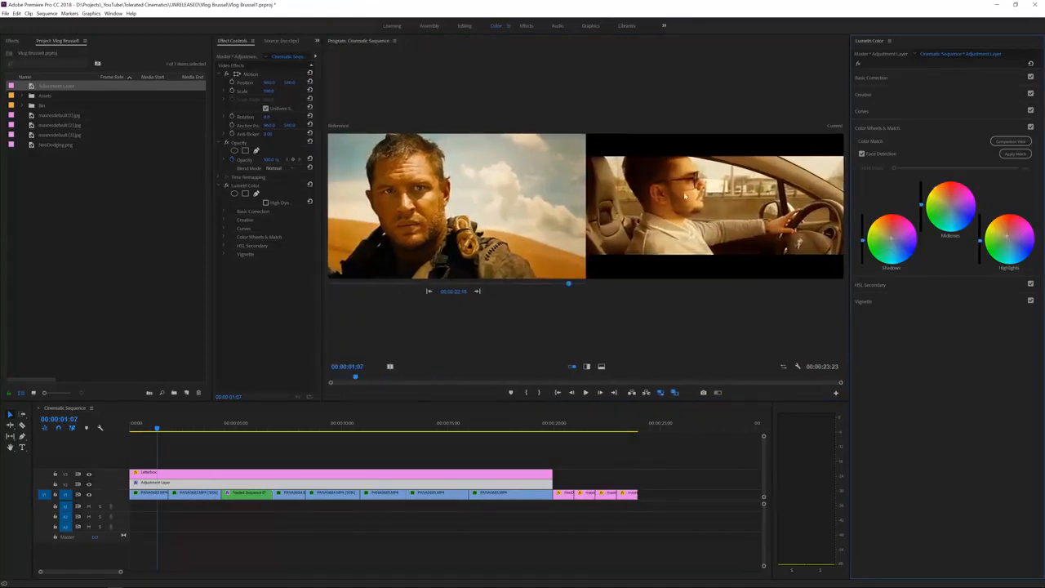
{"action": "left_click_drag", "start_coordinate": [212, 292], "coordinate": [46, 292]}
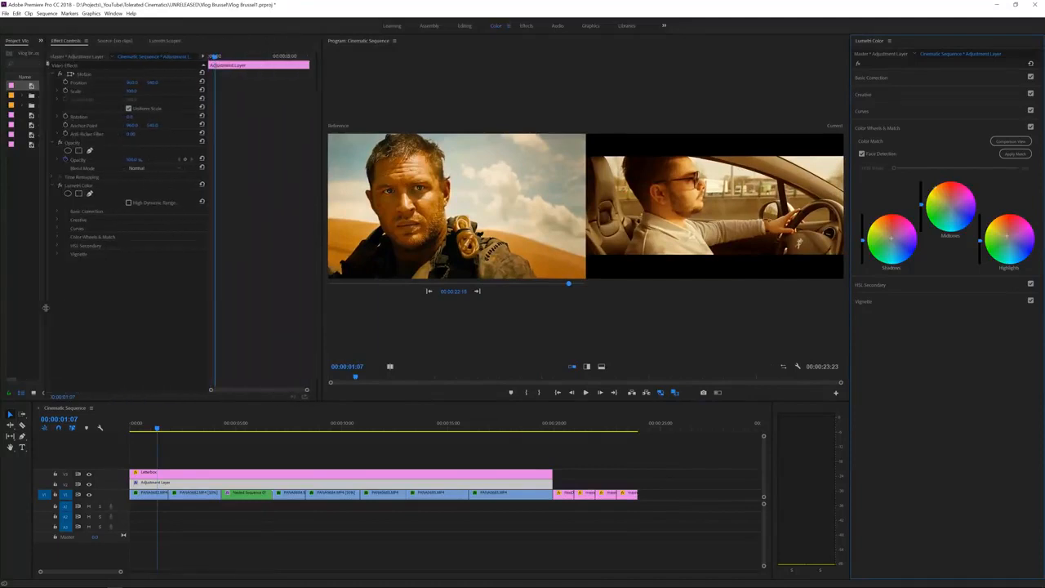
{"action": "left_click_drag", "start_coordinate": [323, 320], "coordinate": [232, 327]}
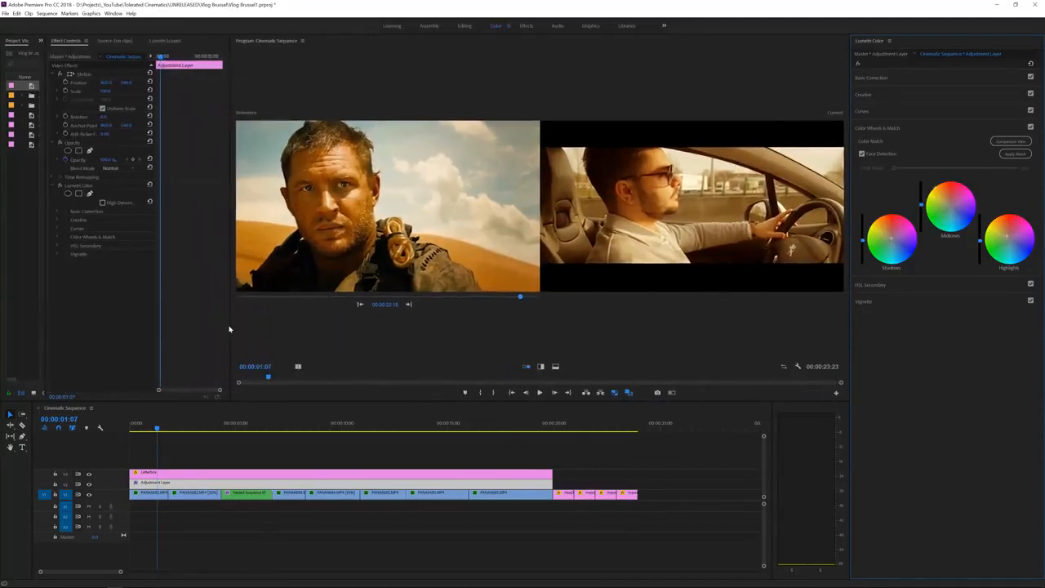
{"action": "left_click", "coordinate": [155, 427]}
{"action": "left_click_drag", "start_coordinate": [155, 427], "coordinate": [129, 436]}
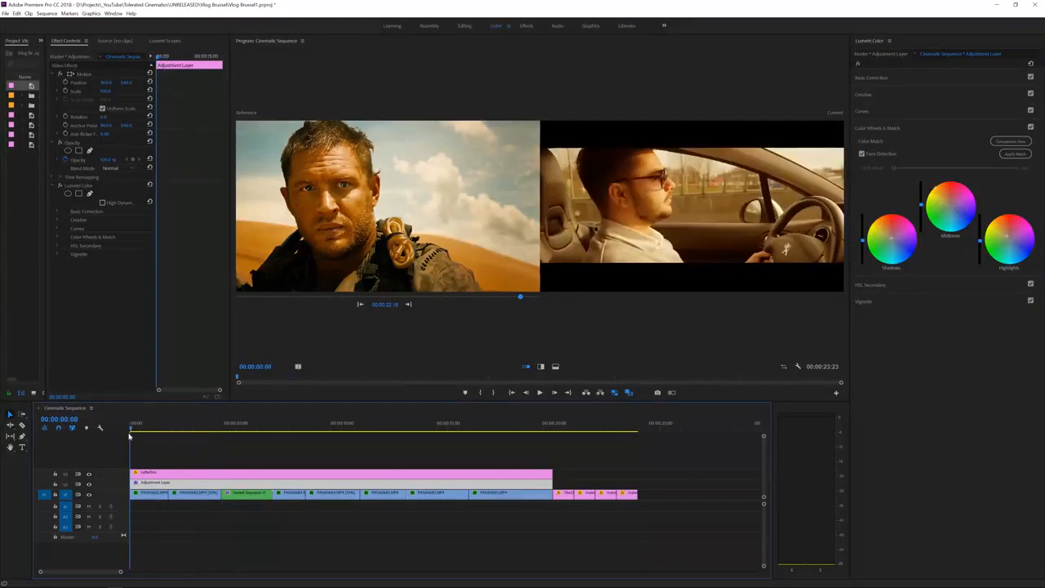
Match the street shot at 00:00:06:13 to the running man reference at 00:00:21:13 and toggle the color wheels correction to compare
{"action": "left_click_drag", "start_coordinate": [521, 299], "coordinate": [508, 299]}
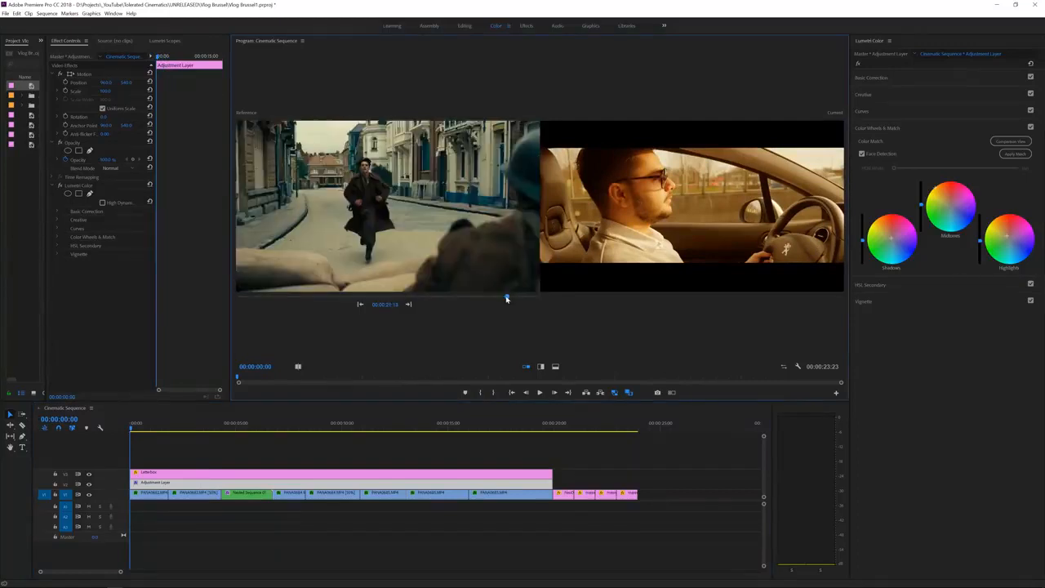
{"action": "mouse_move", "coordinate": [270, 429]}
{"action": "left_mouse_down"}
{"action": "mouse_move", "coordinate": [297, 429]}
{"action": "mouse_move", "coordinate": [268, 429]}
{"action": "left_mouse_up"}
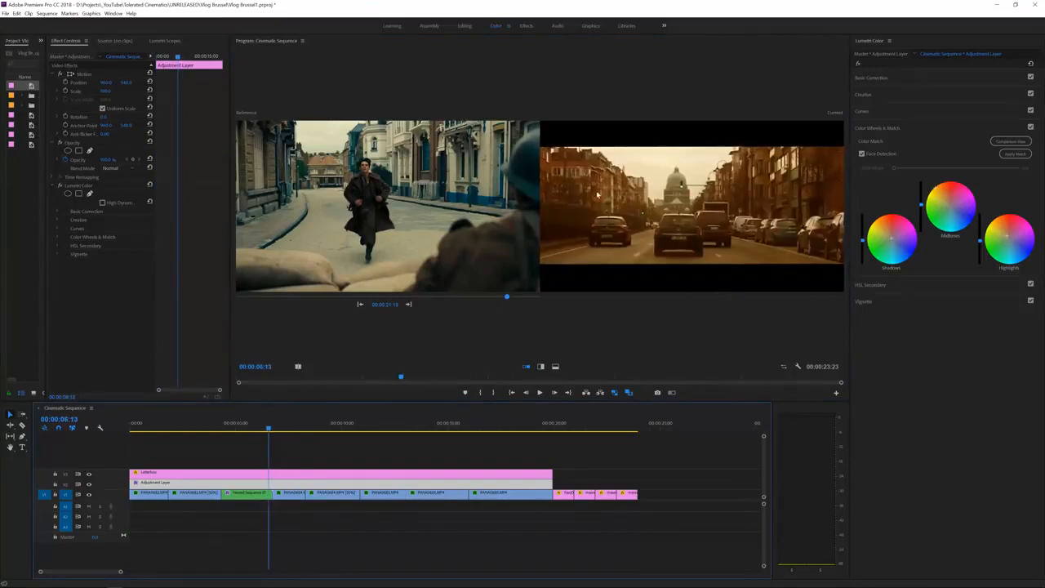
{"action": "left_click", "coordinate": [1021, 156]}
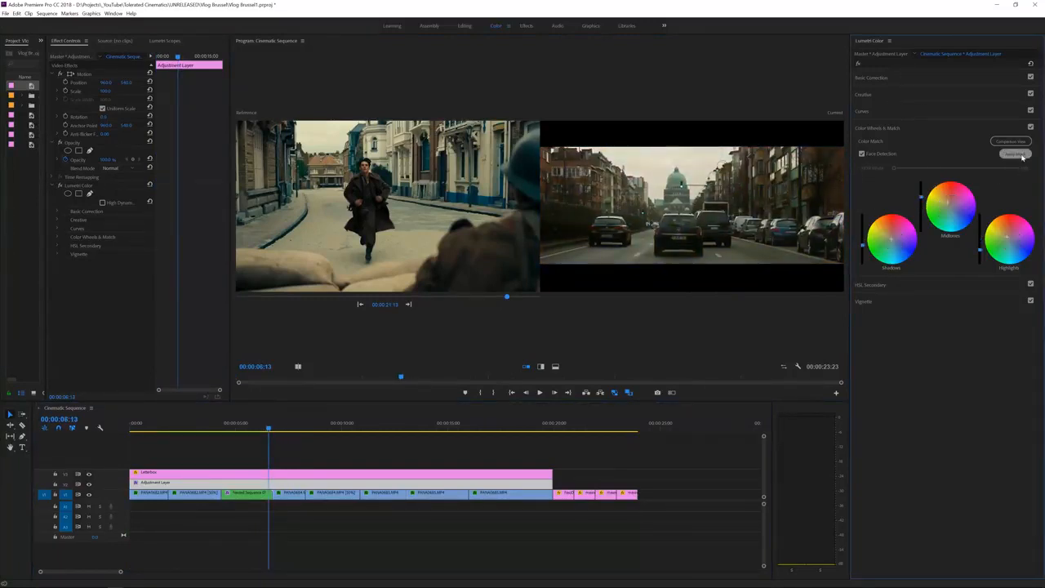
{"action": "left_click", "coordinate": [1031, 126]}
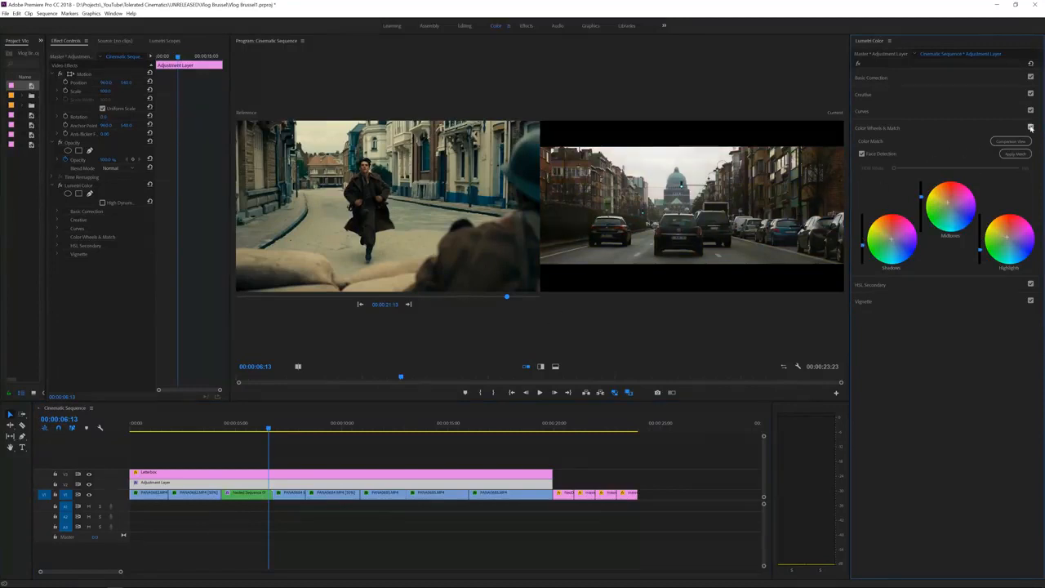
{"action": "left_click", "coordinate": [1031, 126]}
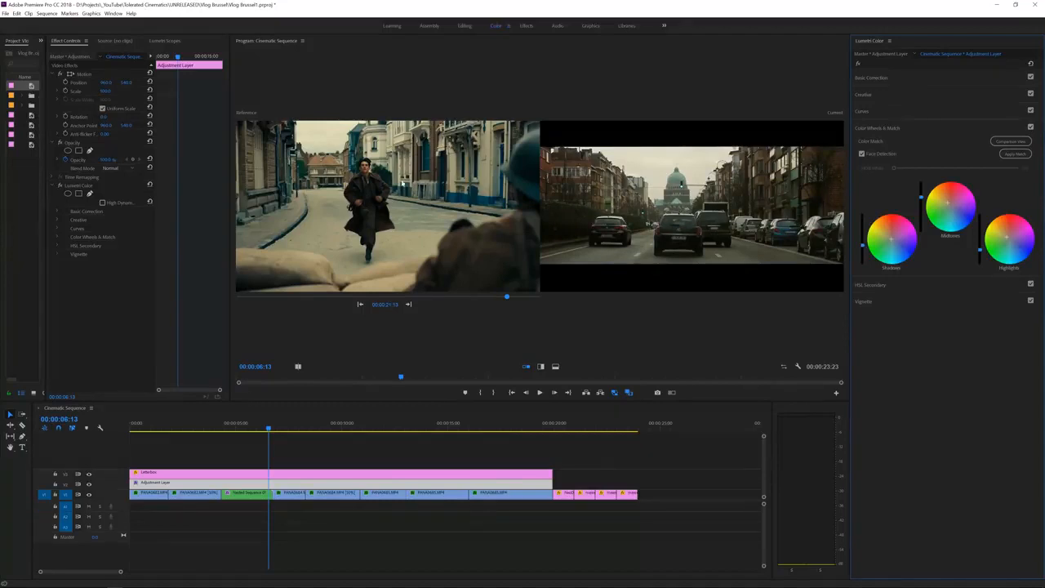
Compare the reference and the matched shot in vertical and horizontal split views with shifted dividers, ending in side-by-side view
{"action": "left_click", "coordinate": [541, 366]}
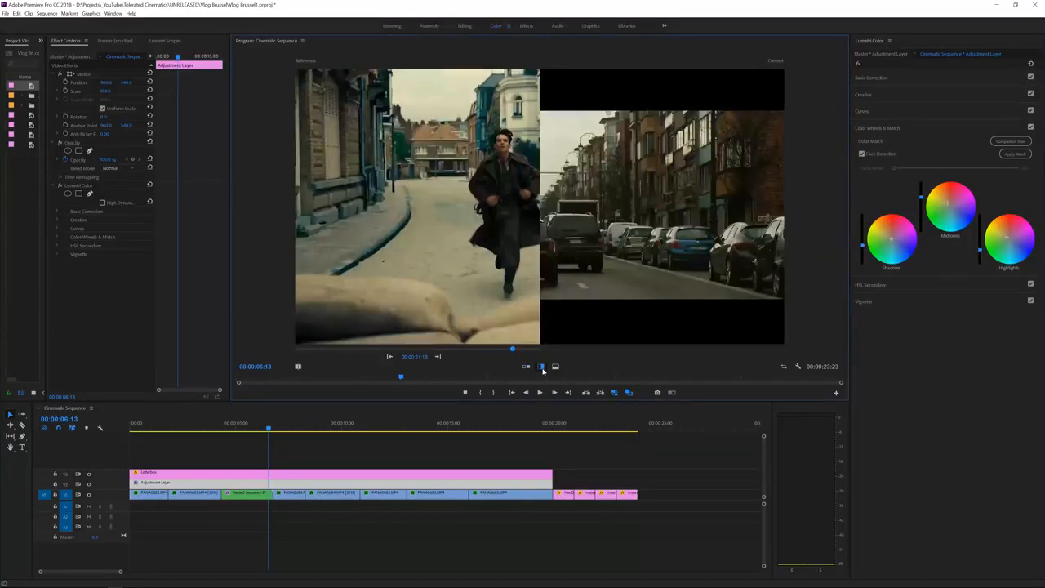
{"action": "mouse_move", "coordinate": [540, 224]}
{"action": "left_mouse_down"}
{"action": "mouse_move", "coordinate": [343, 236]}
{"action": "mouse_move", "coordinate": [550, 241]}
{"action": "mouse_move", "coordinate": [537, 245]}
{"action": "left_mouse_up"}
{"action": "left_click_drag", "start_coordinate": [468, 258], "coordinate": [642, 245]}
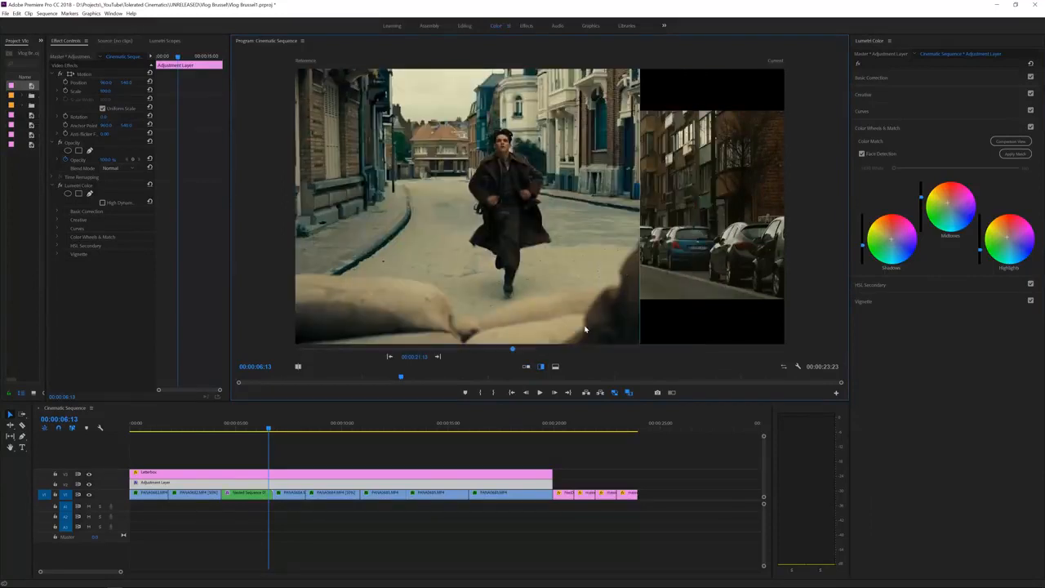
{"action": "left_click", "coordinate": [555, 367]}
{"action": "left_click_drag", "start_coordinate": [555, 214], "coordinate": [596, 192]}
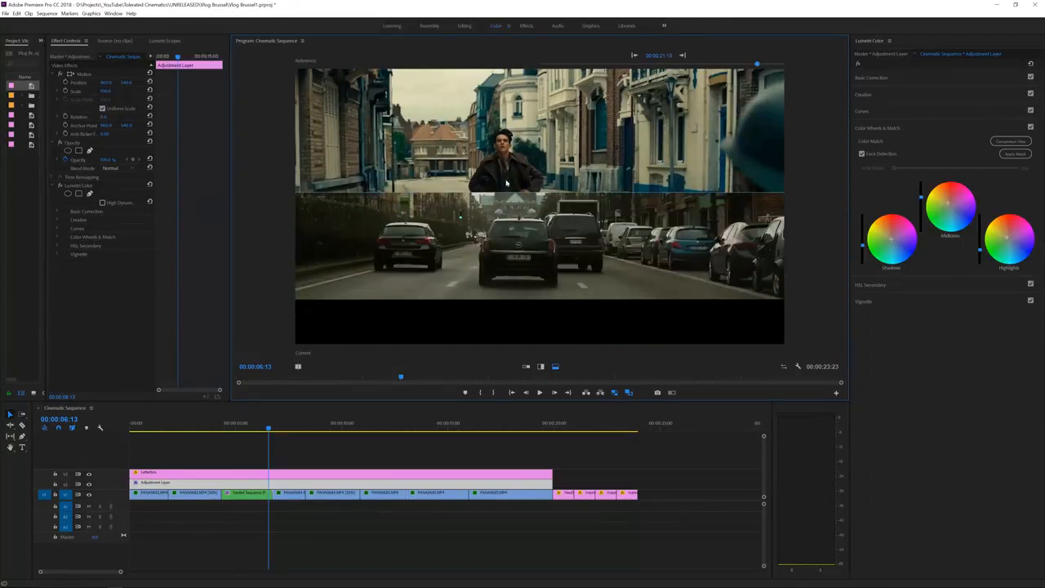
{"action": "left_click", "coordinate": [526, 366]}
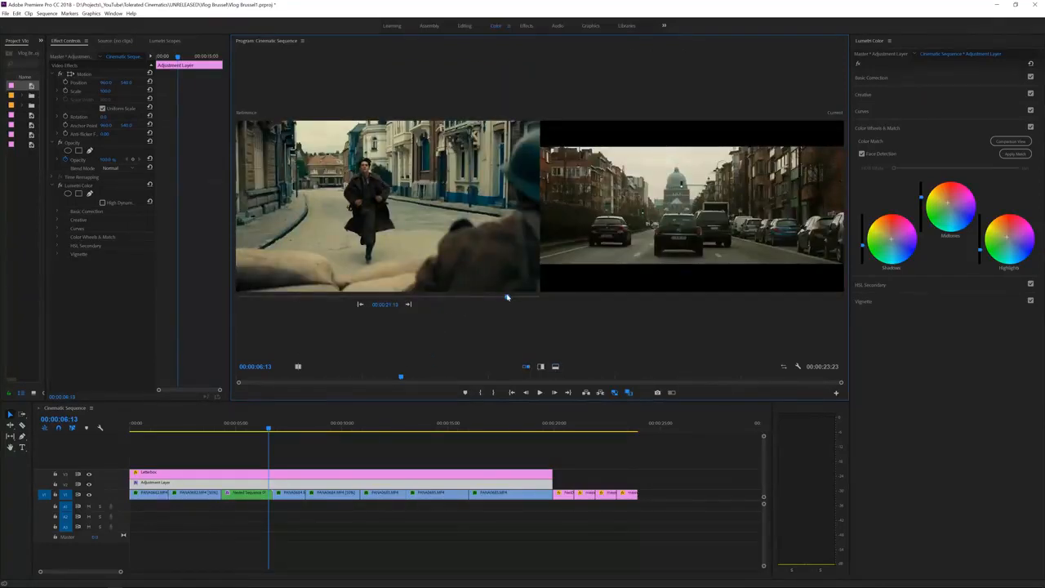
Set the reference to the robot chase frame at 00:00:23:07, apply the color match on the driver shot, and review the other clips
{"action": "left_click_drag", "start_coordinate": [506, 297], "coordinate": [528, 300]}
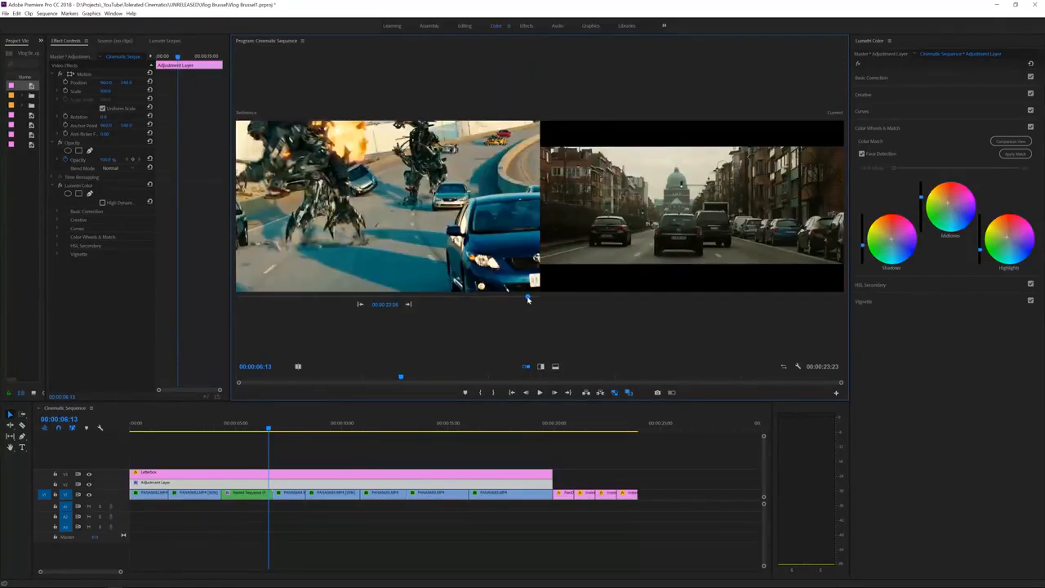
{"action": "left_click", "coordinate": [1013, 155]}
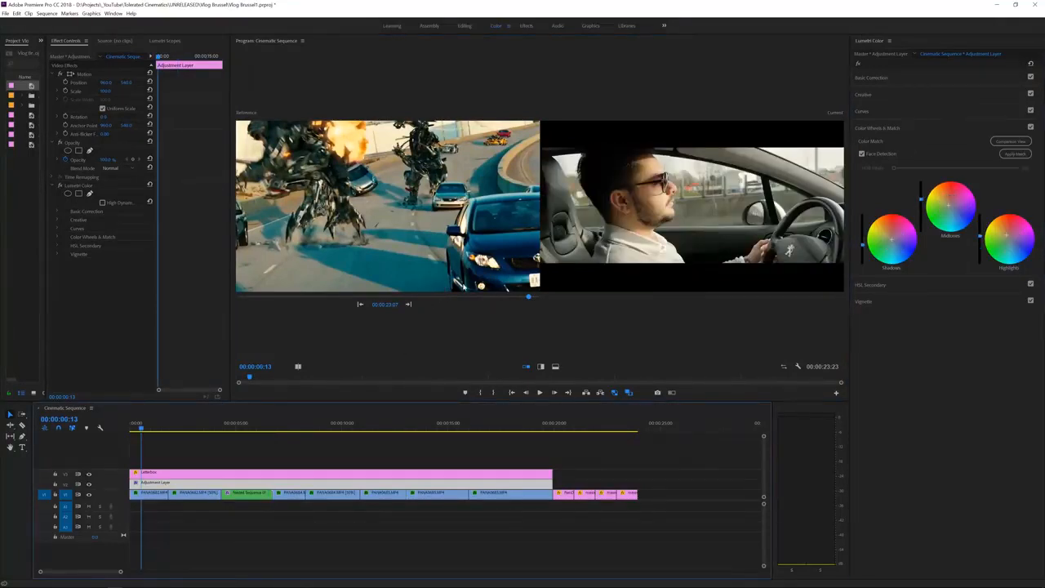
{"action": "mouse_move", "coordinate": [142, 427]}
{"action": "left_mouse_down"}
{"action": "mouse_move", "coordinate": [227, 431]}
{"action": "mouse_move", "coordinate": [133, 438]}
{"action": "mouse_move", "coordinate": [147, 440]}
{"action": "left_mouse_up"}
{"action": "left_click", "coordinate": [1014, 153]}
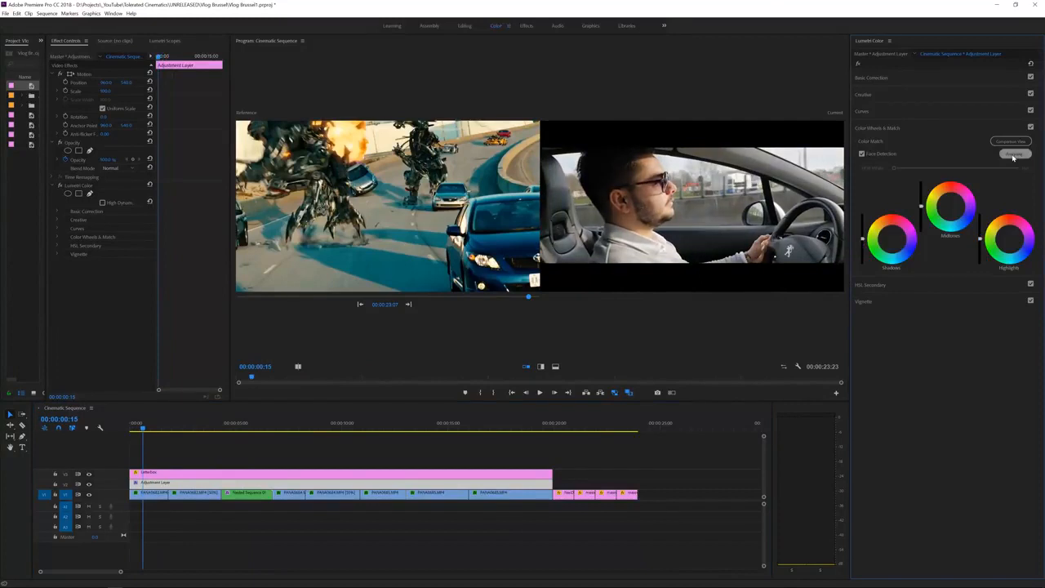
{"action": "left_click", "coordinate": [152, 427]}
{"action": "left_click_drag", "start_coordinate": [151, 427], "coordinate": [481, 423]}
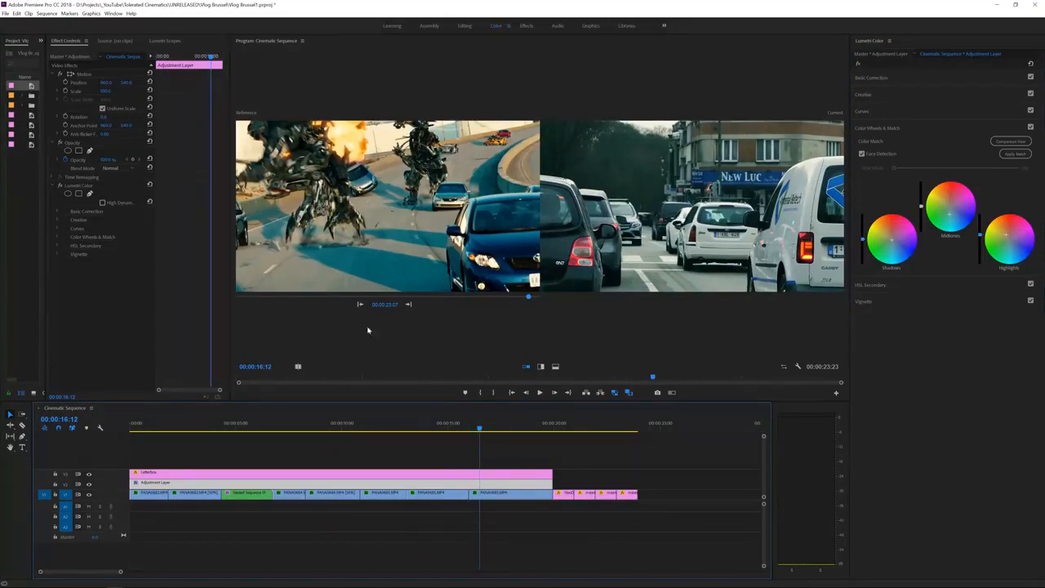
Set the reference to the green bullet-dodging frame at 00:00:20:18 and apply the color match at the start of the sequence
{"action": "left_click", "coordinate": [530, 299]}
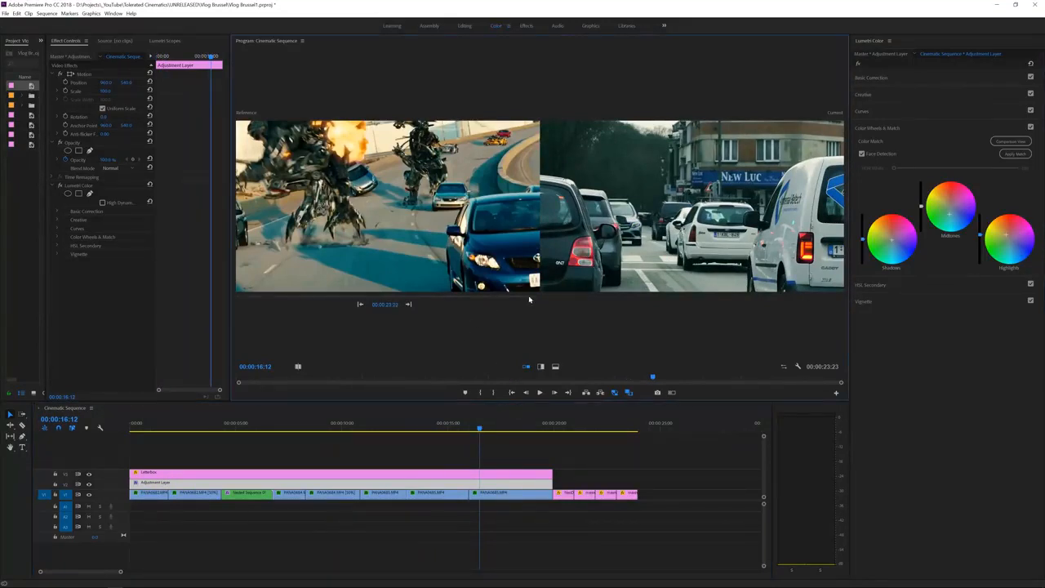
{"action": "left_click", "coordinate": [488, 302]}
{"action": "left_click_drag", "start_coordinate": [487, 302], "coordinate": [496, 300]}
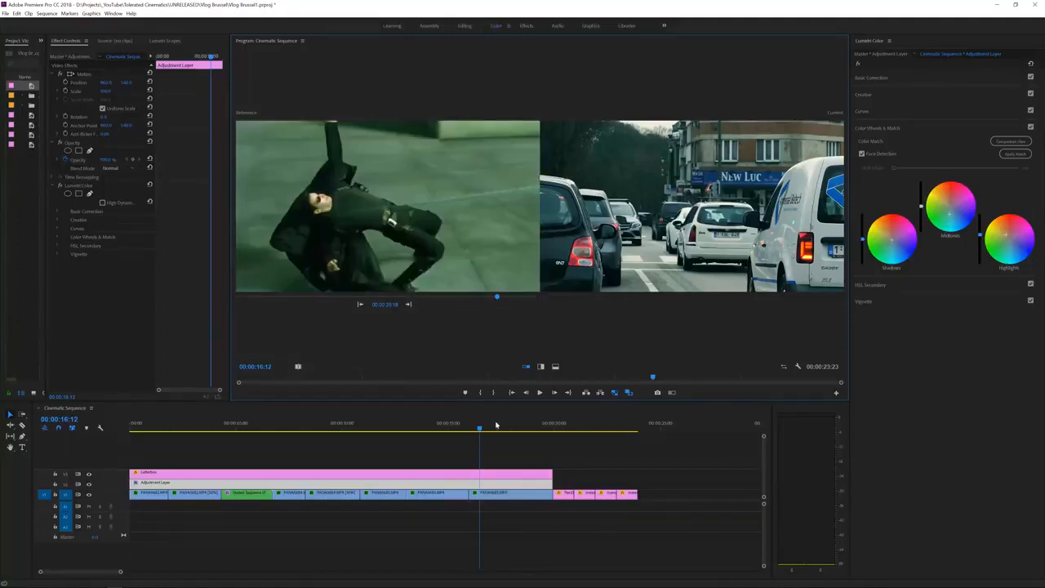
{"action": "left_click_drag", "start_coordinate": [496, 424], "coordinate": [111, 435]}
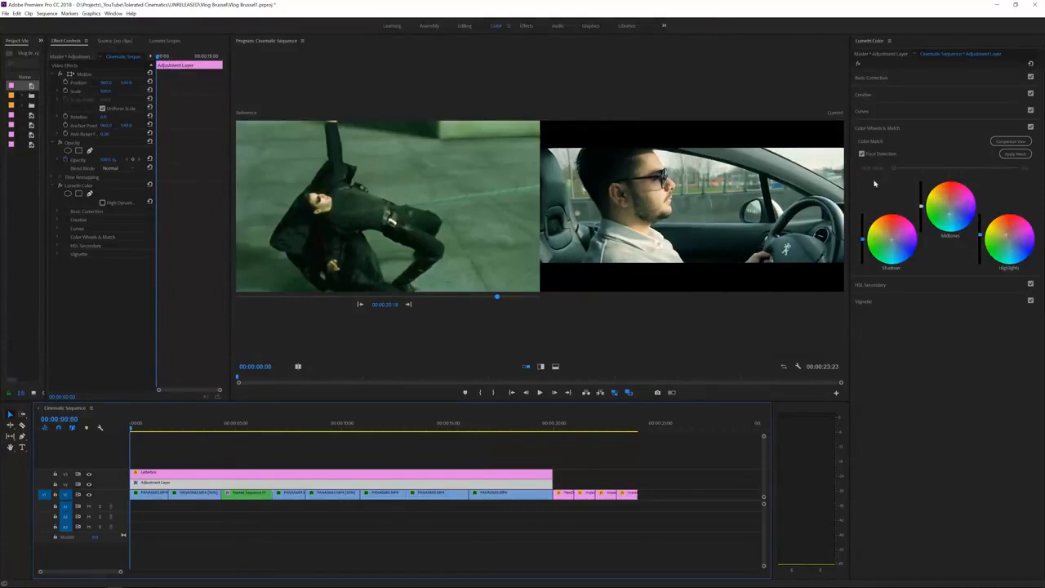
{"action": "left_click", "coordinate": [1011, 154]}
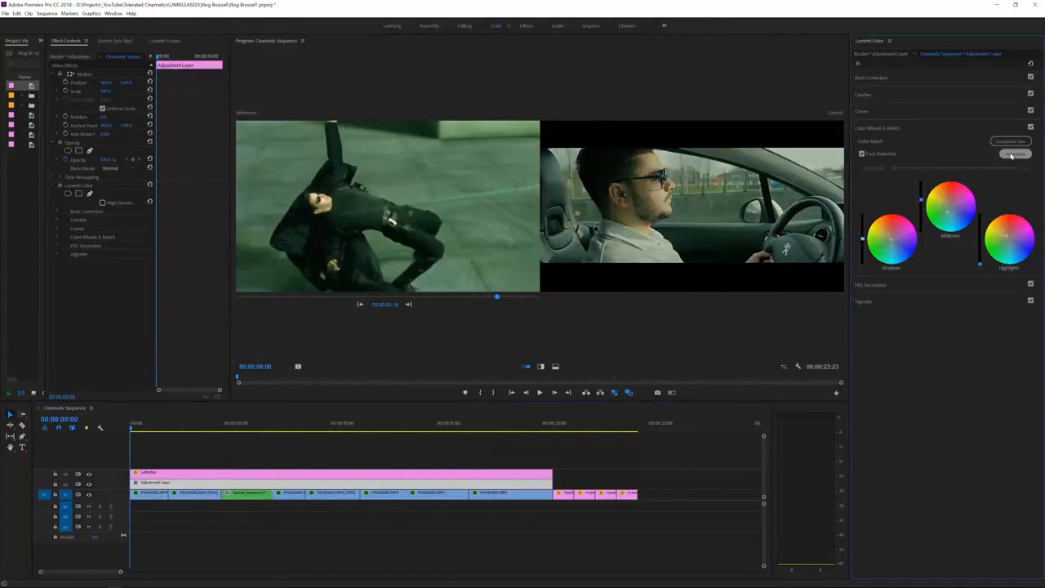
Raise the adjustment layer's contrast to about 72 and whites to about 53 in Basic Correction, playing back the sequence to check
{"action": "left_click", "coordinate": [875, 78]}
{"action": "left_click_drag", "start_coordinate": [957, 180], "coordinate": [987, 180]}
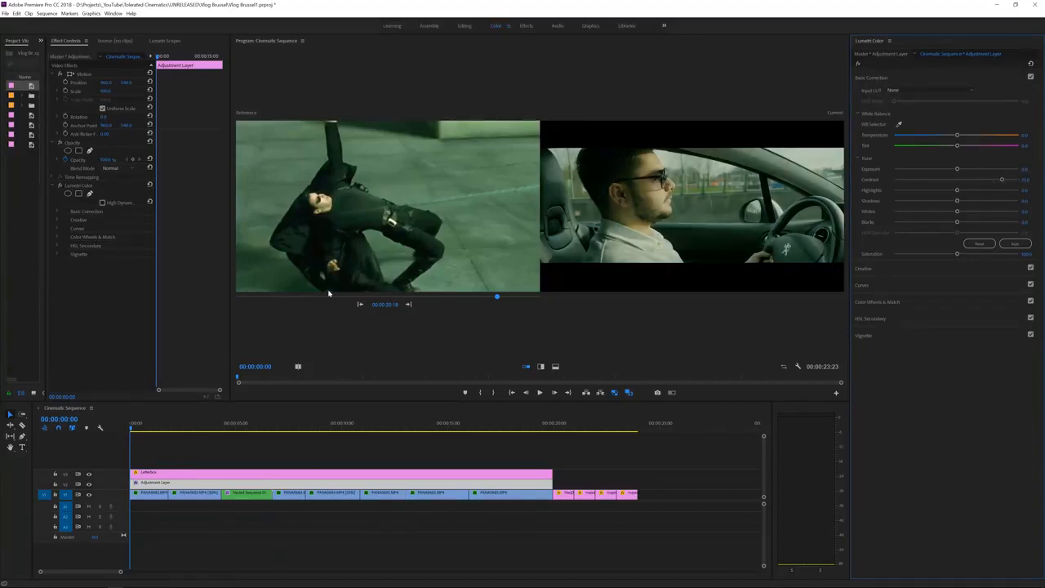
{"action": "key", "text": "space"}
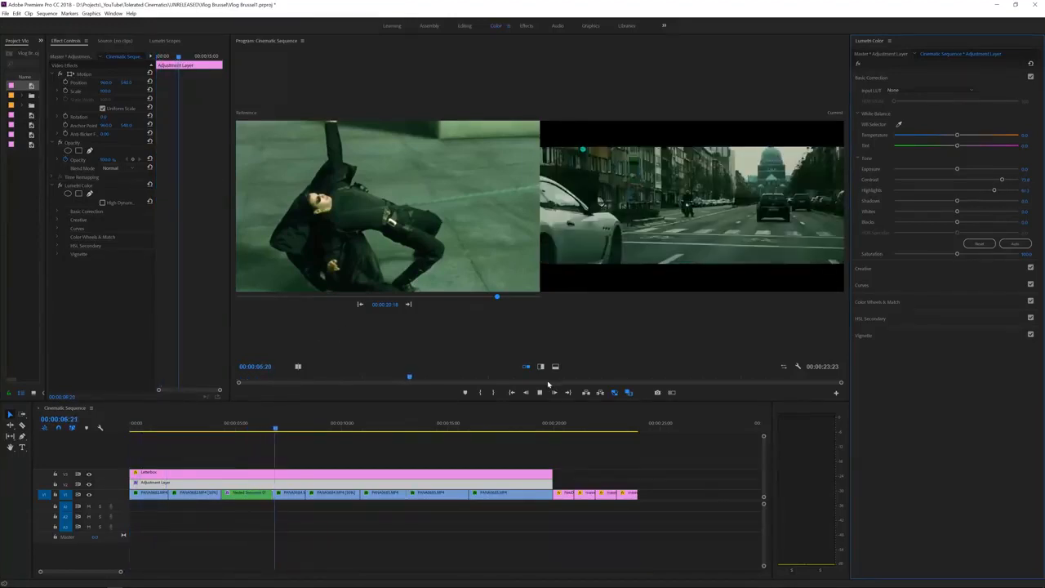
{"action": "key", "text": "space"}
{"action": "mouse_move", "coordinate": [957, 210]}
{"action": "left_mouse_down"}
{"action": "mouse_move", "coordinate": [990, 211]}
{"action": "mouse_move", "coordinate": [958, 192]}
{"action": "left_mouse_up"}
{"action": "key", "text": "space"}
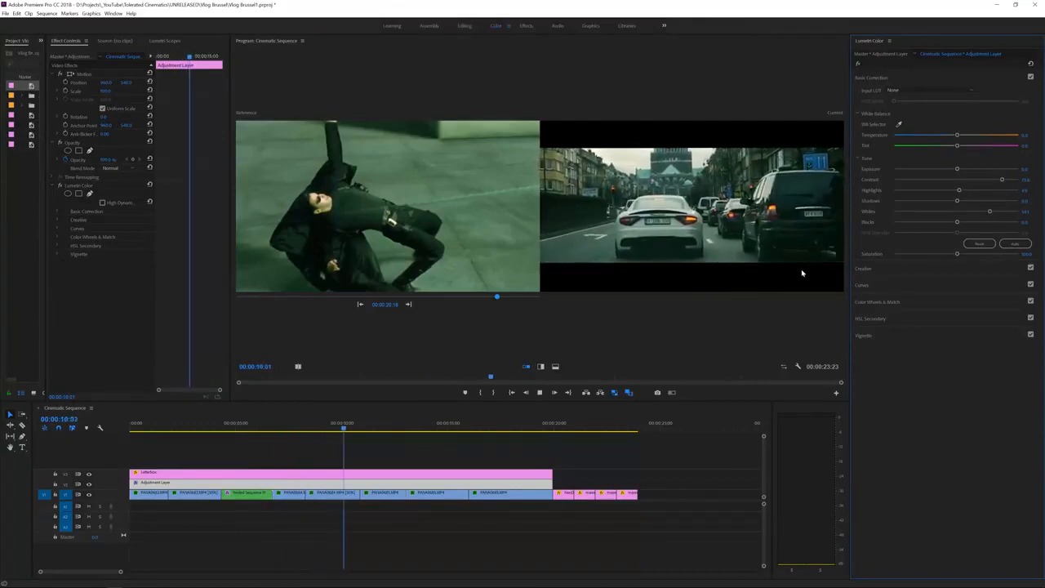
{"action": "key", "text": "space"}
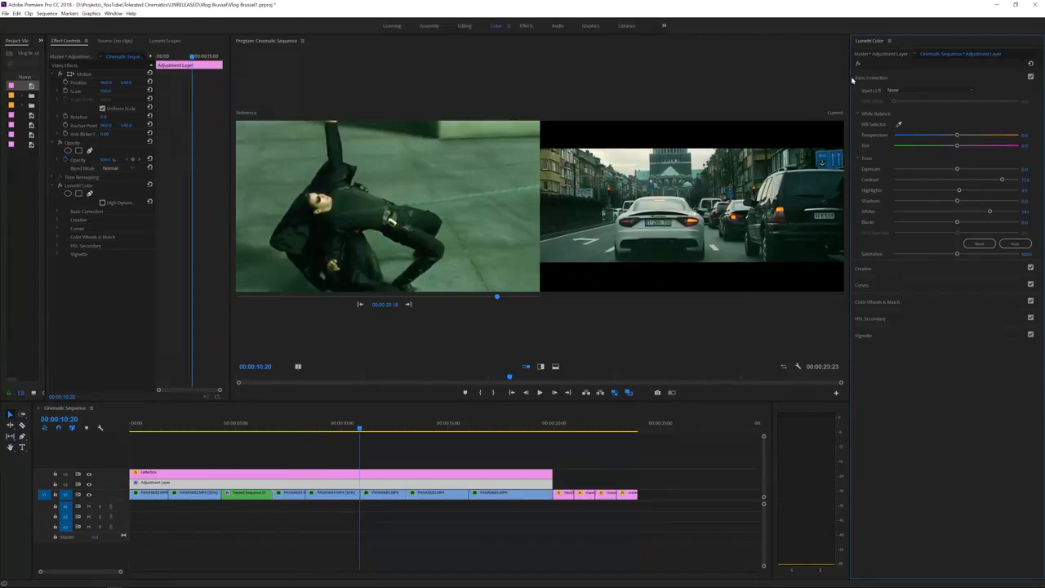
{"action": "left_click", "coordinate": [872, 78]}
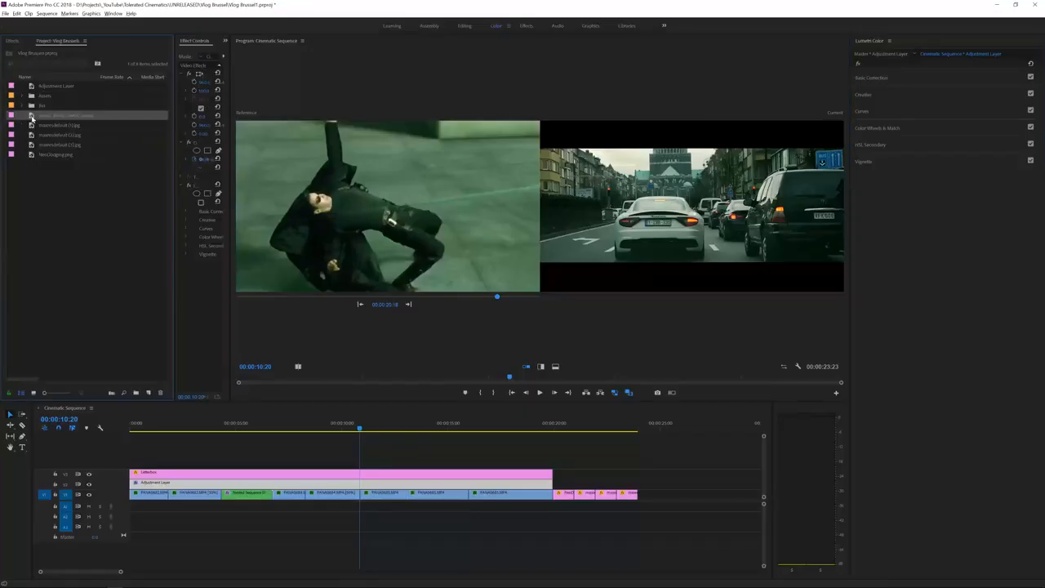
Add the James_Bond_Skyfall_scene image after the last still on V1 and move the playhead onto it at 00:00:24:07
{"action": "left_click_drag", "start_coordinate": [31, 116], "coordinate": [643, 494]}
{"action": "left_click", "coordinate": [645, 425]}
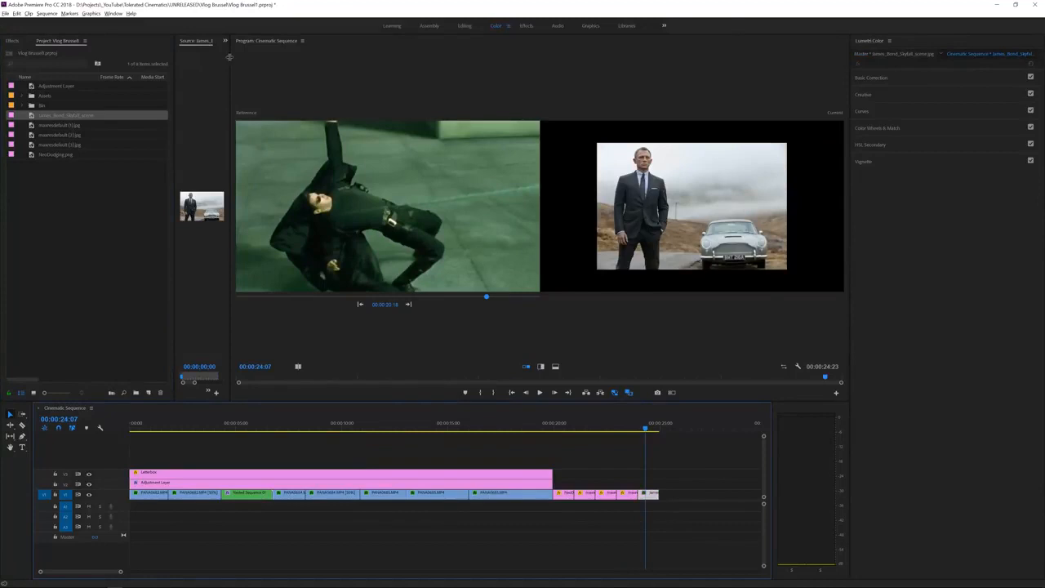
Widen the source panel group, show the Effect Controls and scale up the James_Bond_Skyfall_scene still until it fills the frame
{"action": "left_click_drag", "start_coordinate": [230, 57], "coordinate": [320, 59]}
{"action": "left_click", "coordinate": [290, 41]}
{"action": "left_click", "coordinate": [317, 41]}
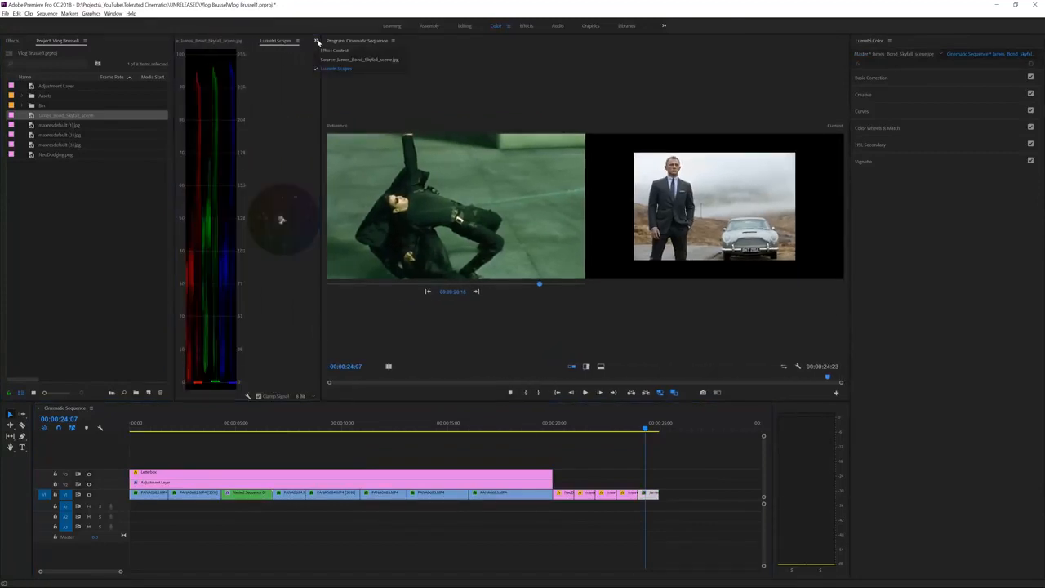
{"action": "left_click", "coordinate": [335, 50]}
{"action": "mouse_move", "coordinate": [234, 91]}
{"action": "left_mouse_down"}
{"action": "mouse_move", "coordinate": [261, 90]}
{"action": "mouse_move", "coordinate": [240, 91]}
{"action": "left_mouse_up"}
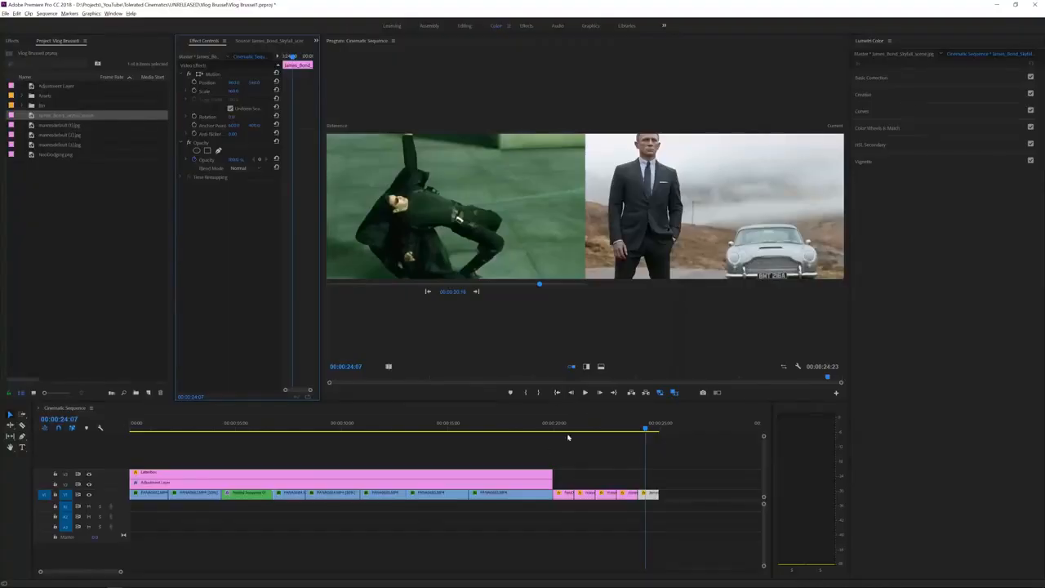
Move the playhead to the traffic shot at 00:00:18:12 and set the comparison reference to the Skyfall still at 00:00:24:09
{"action": "left_click", "coordinate": [539, 286]}
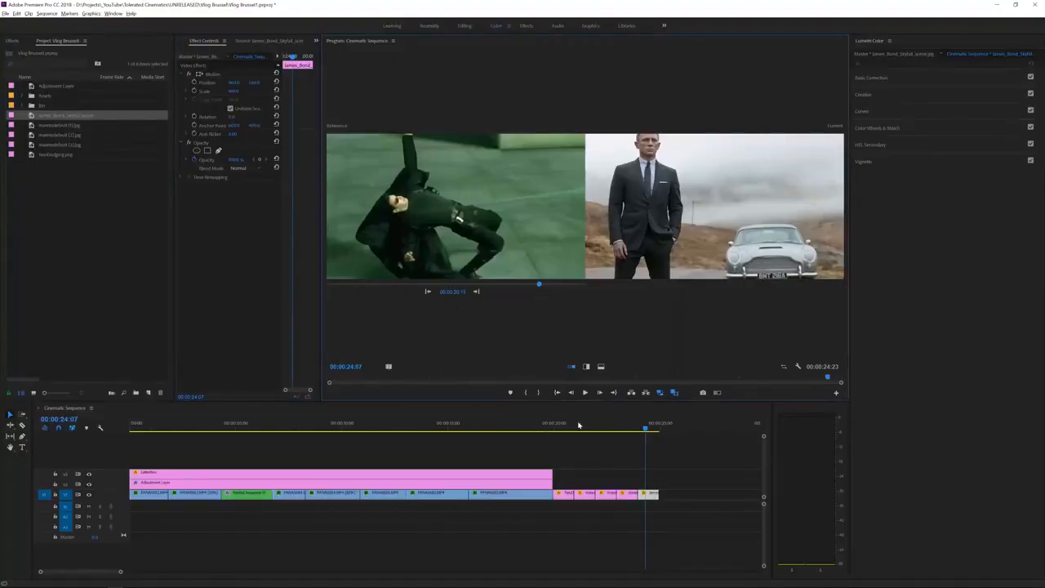
{"action": "left_click", "coordinate": [535, 425]}
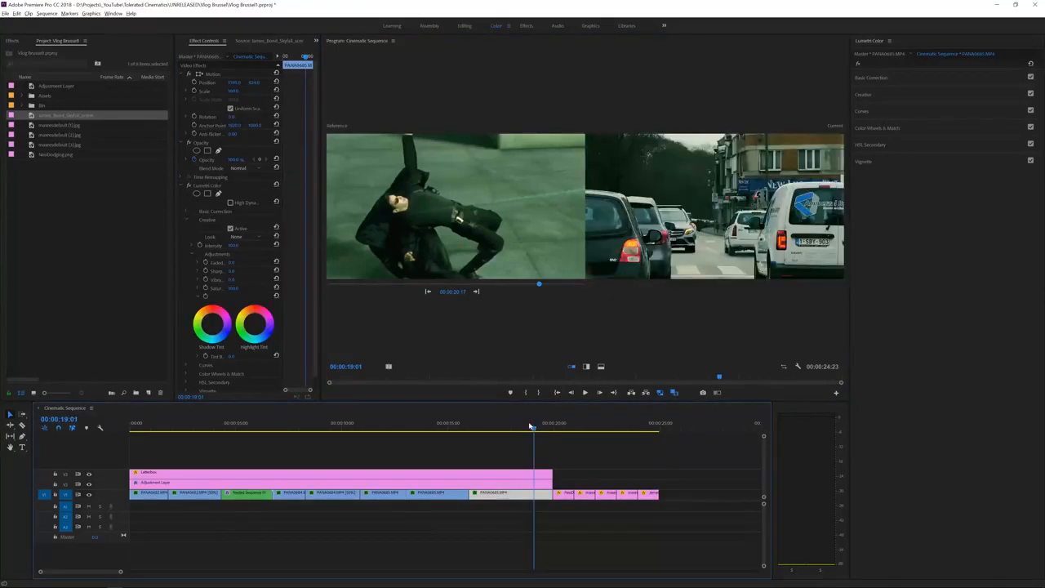
{"action": "left_click", "coordinate": [522, 425]}
{"action": "left_click_drag", "start_coordinate": [539, 286], "coordinate": [577, 286]}
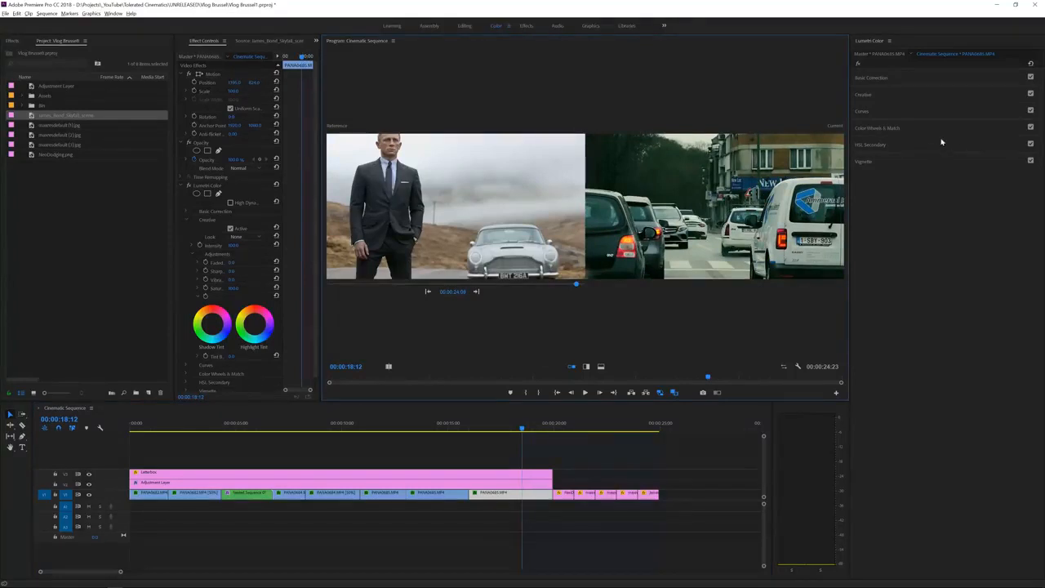
Apply the color match to the adjustment layer on the traffic shot and check the look on the white car shot at 00:00:07:05
{"action": "left_click", "coordinate": [879, 129]}
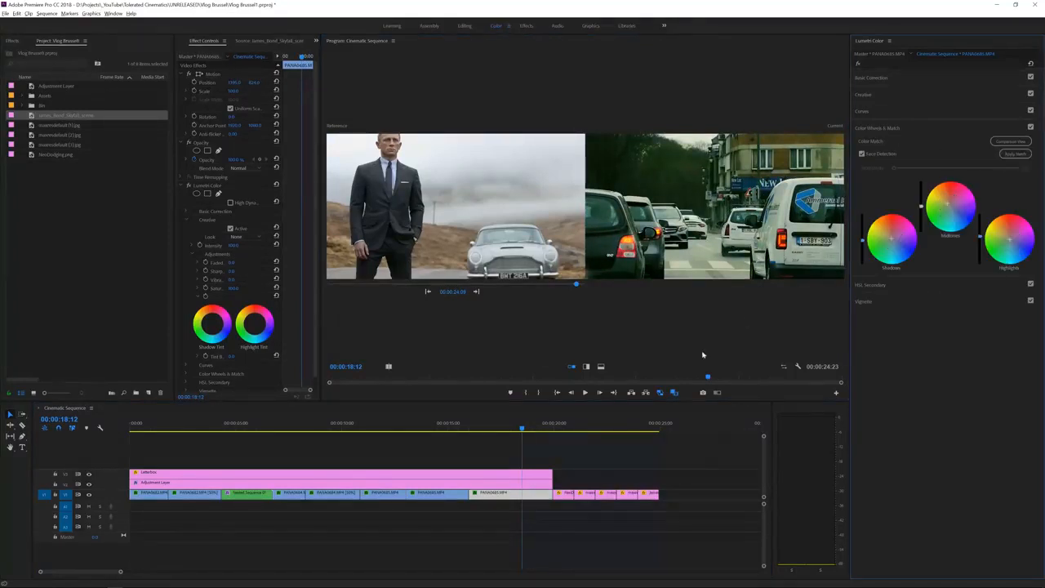
{"action": "left_click", "coordinate": [539, 484]}
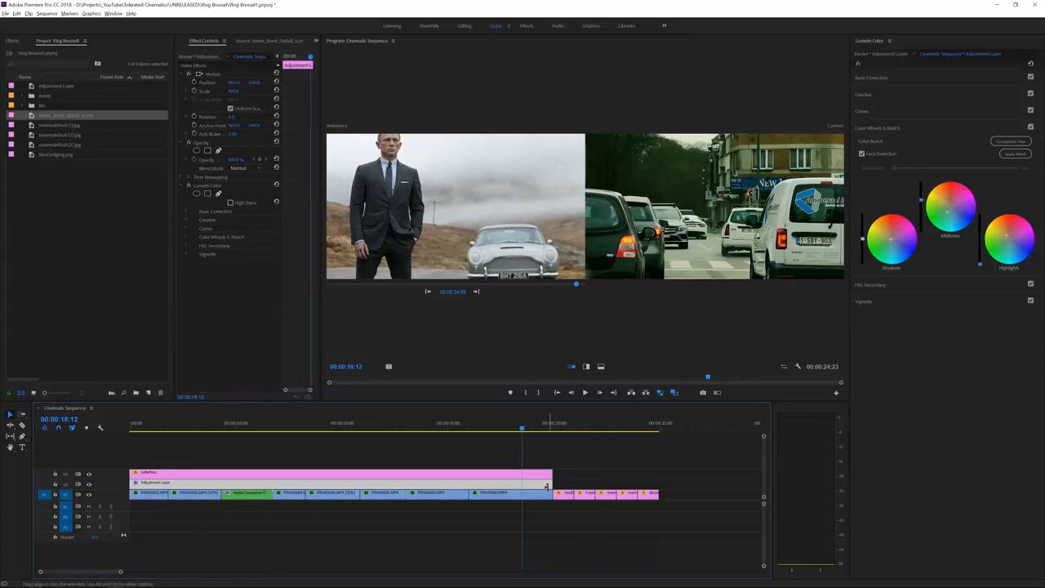
{"action": "left_click", "coordinate": [535, 494]}
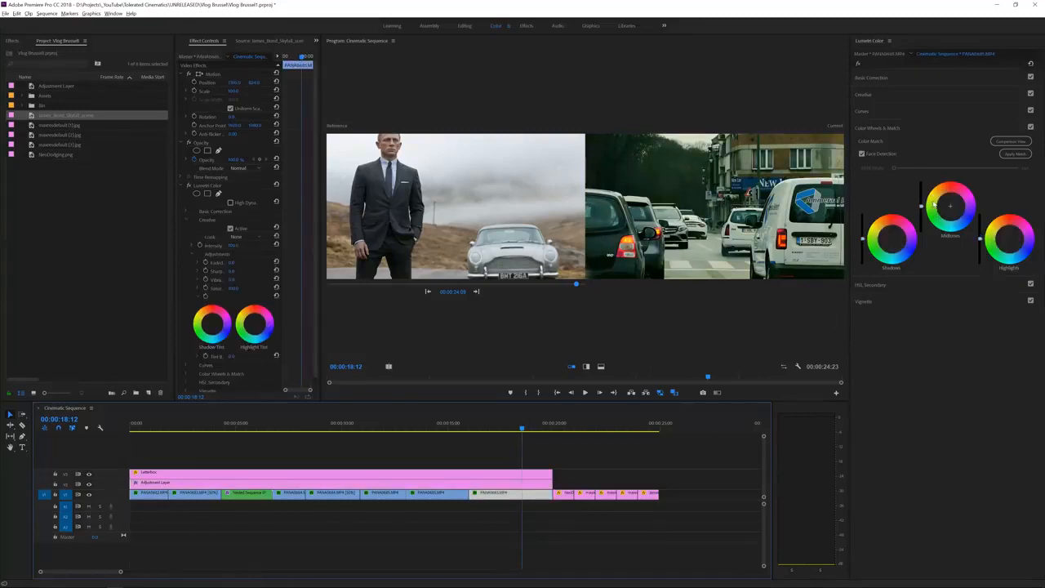
{"action": "left_click", "coordinate": [529, 483]}
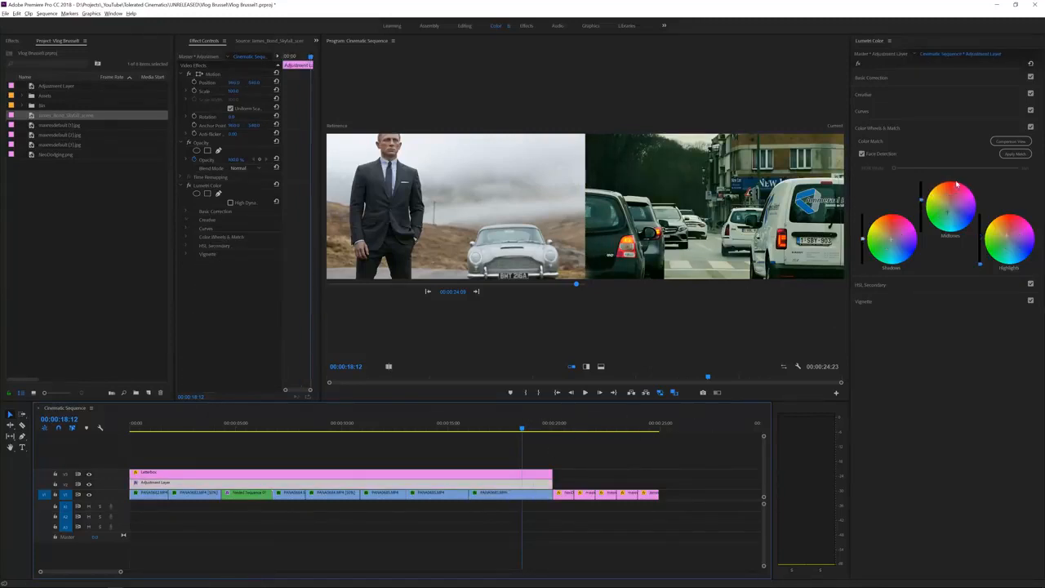
{"action": "left_click", "coordinate": [1017, 154]}
{"action": "left_click", "coordinate": [282, 429]}
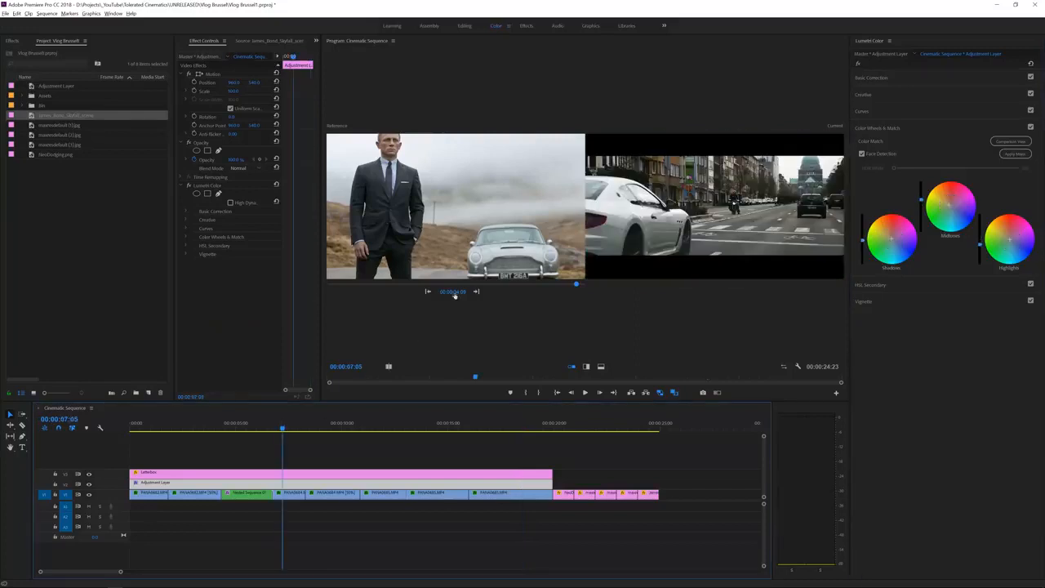